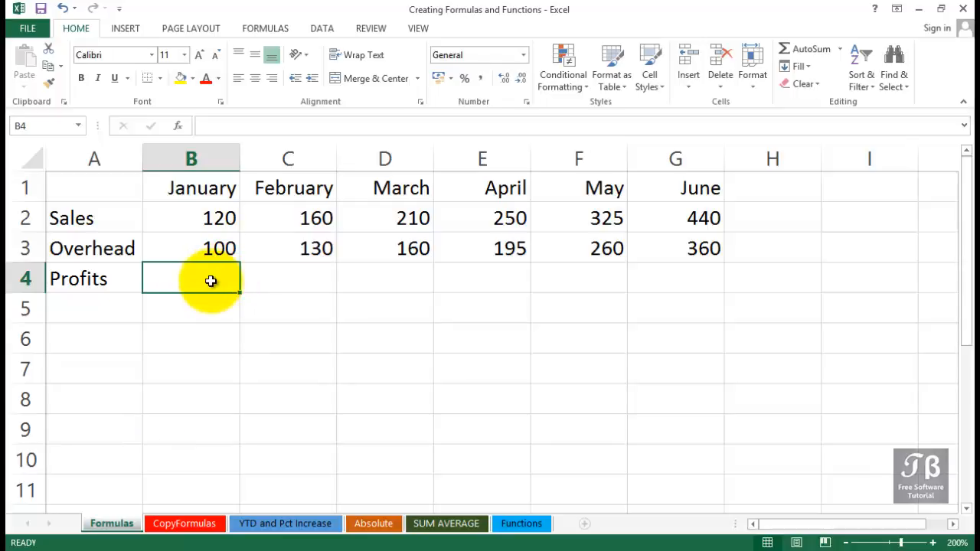
# Enter the formula =b2-b3 in cell B4 to calculate January's profit from sales minus overhead.
pyautogui.click(291, 283)
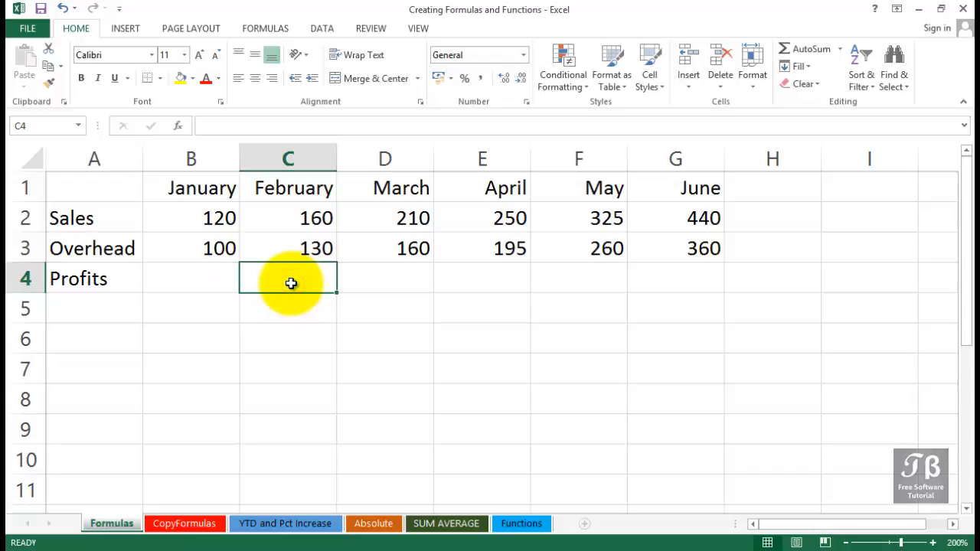
pyautogui.click(187, 285)
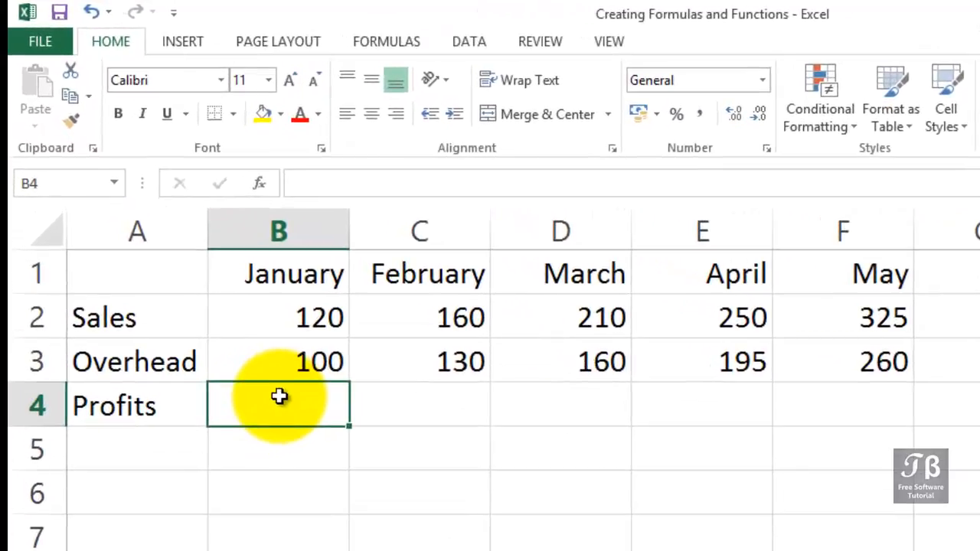
pyautogui.write('=')
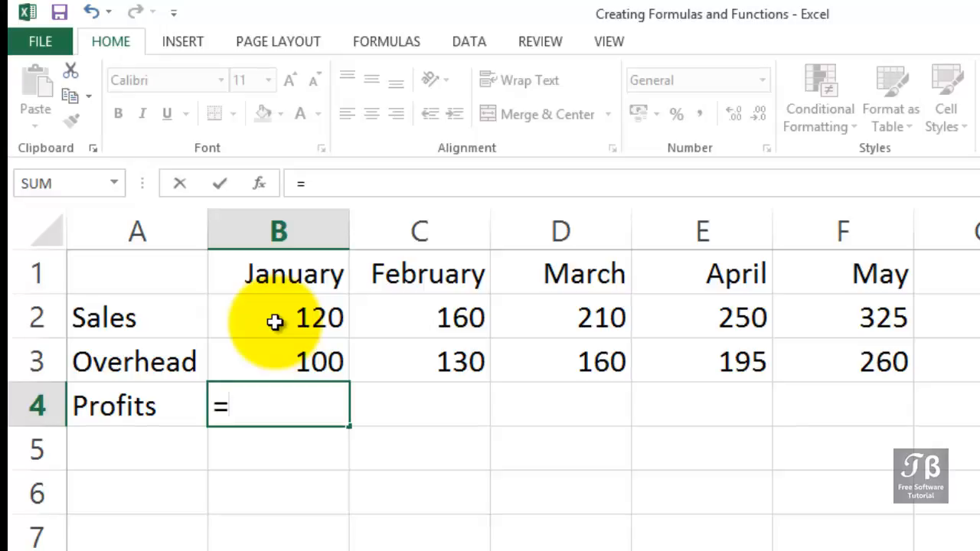
pyautogui.write('b')
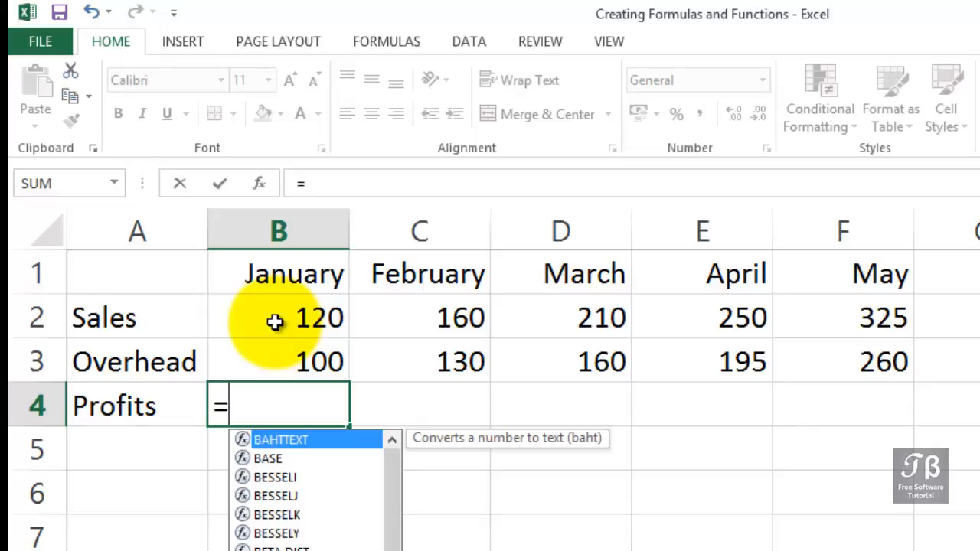
pyautogui.write('2-')
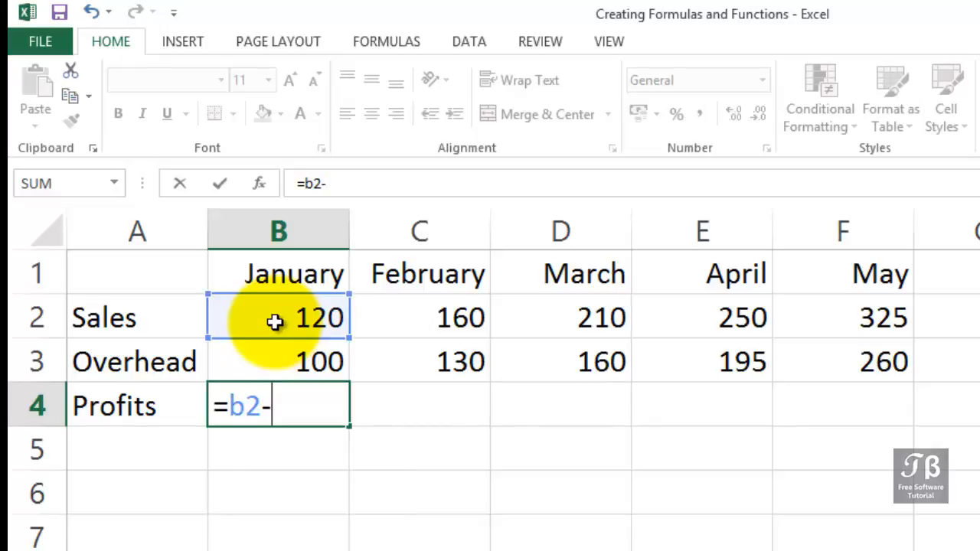
pyautogui.write('b3')
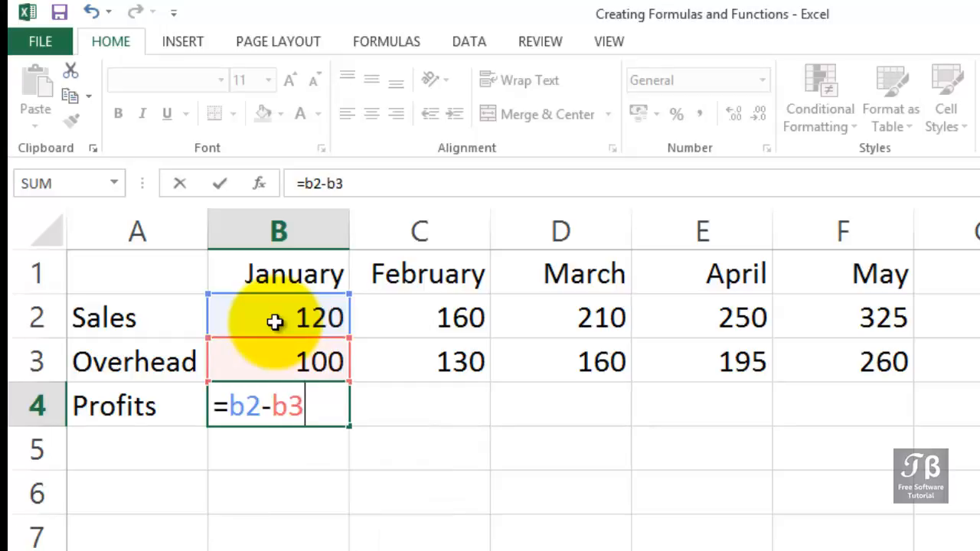
pyautogui.press('Return')
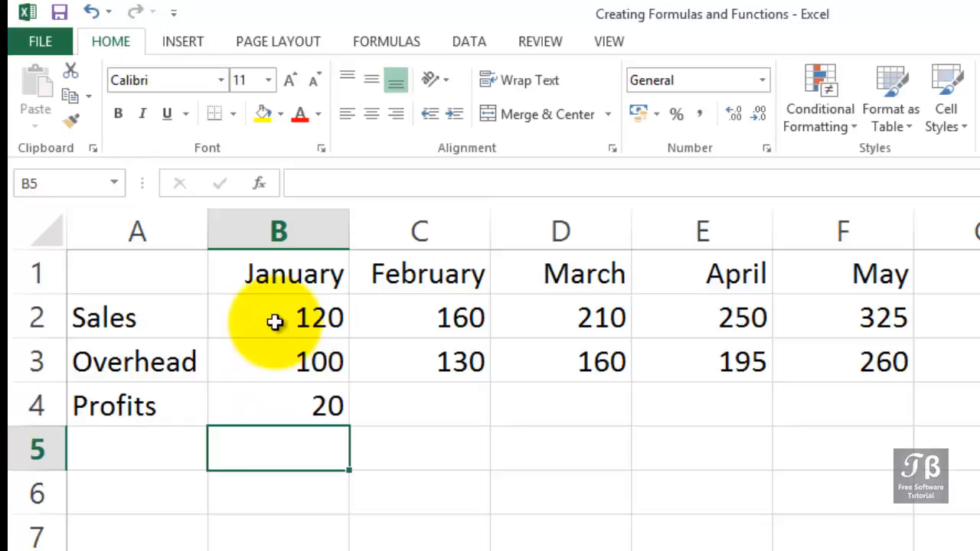
# Check the January profit formula in cell B4, then erase it from the cell.
pyautogui.click(306, 410)
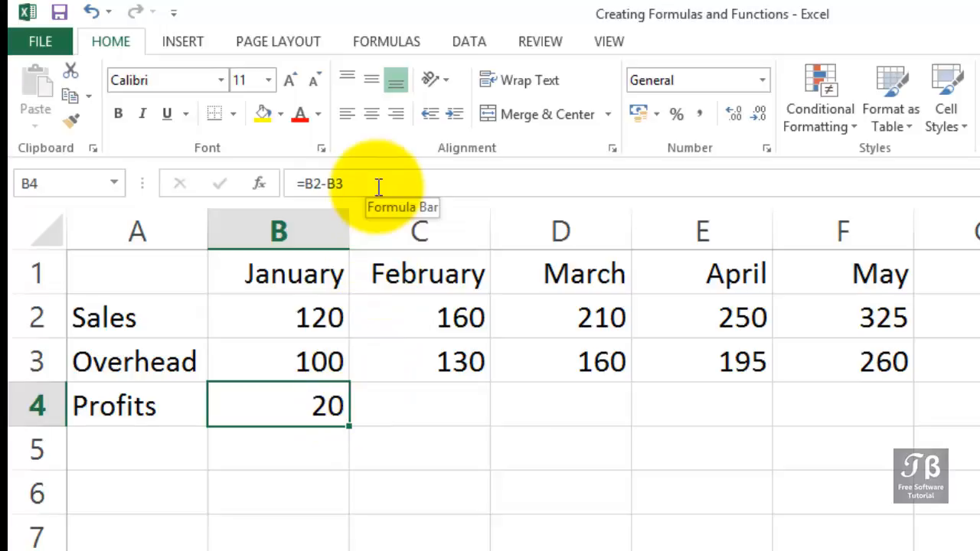
pyautogui.doubleClick(282, 408)
pyautogui.click(310, 405)
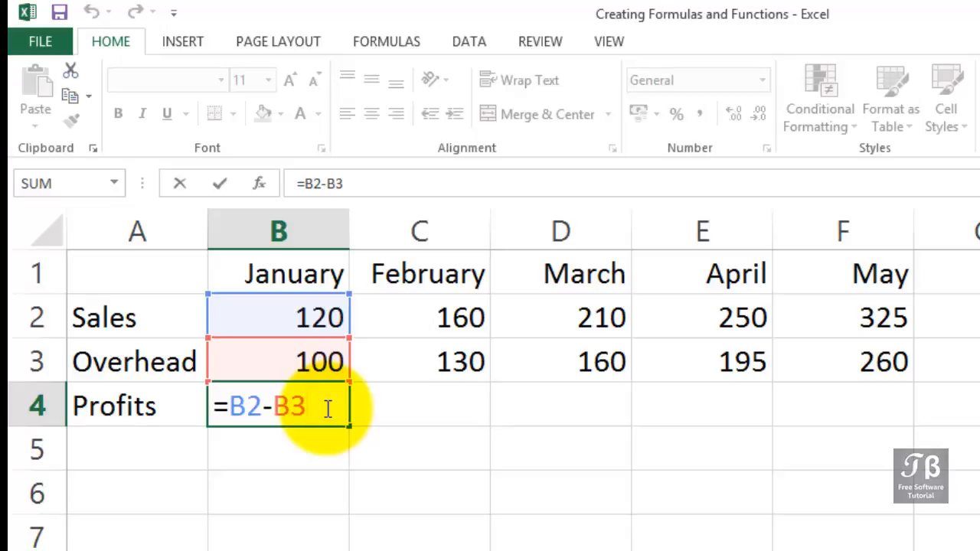
pyautogui.moveTo(327, 409); pyautogui.dragTo(149, 408)
pyautogui.press('BackSpace')
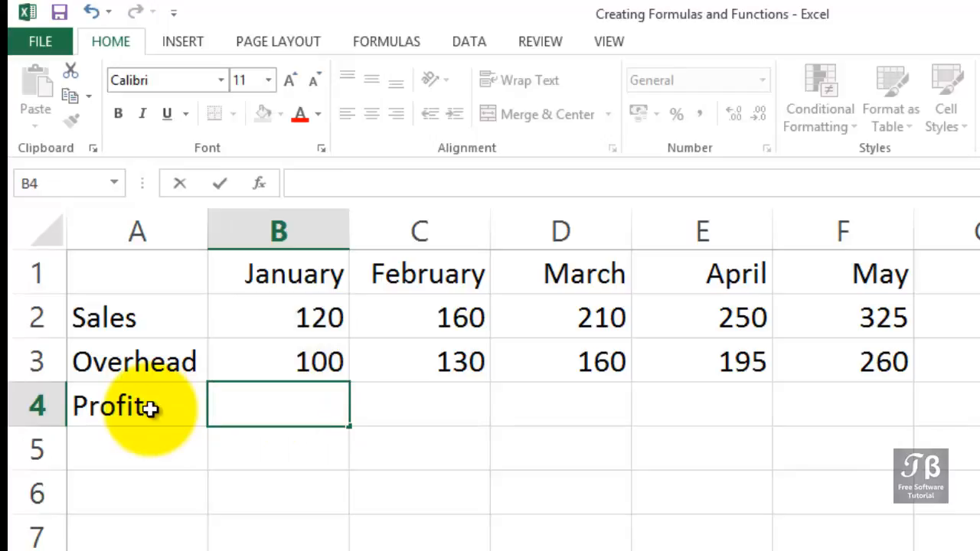
# Build the formula =B2-B3 in cell B4 by pointing to January's Sales and Overhead cells.
pyautogui.write('=')
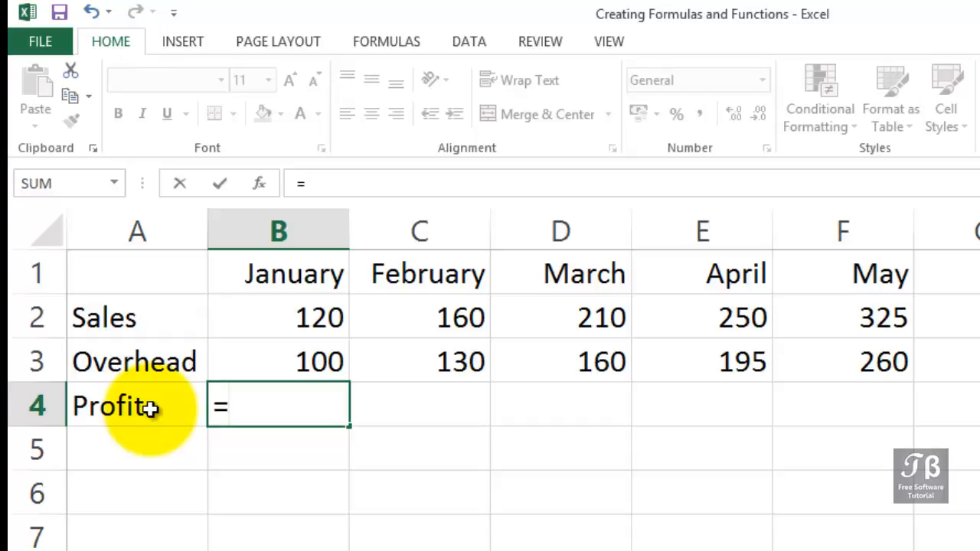
pyautogui.press('Up')
pyautogui.press('Up')
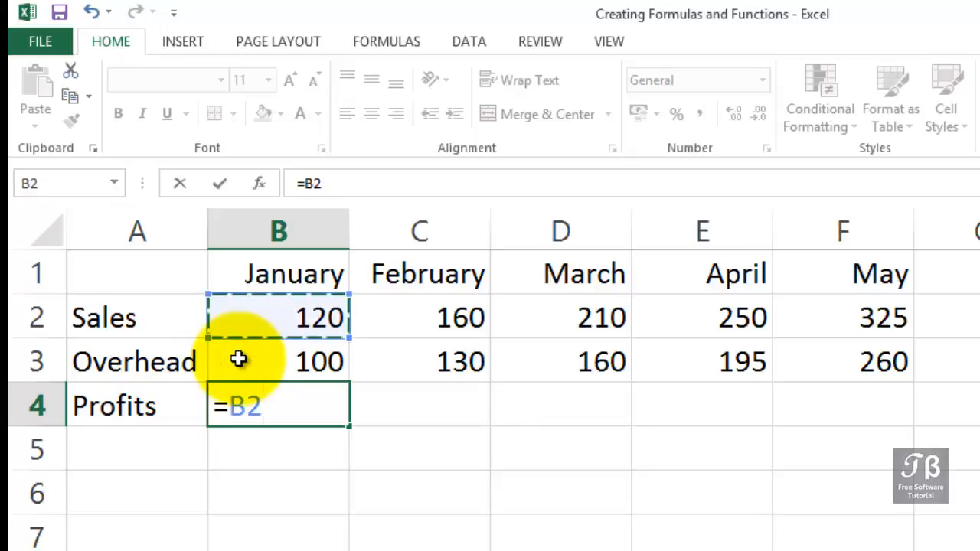
pyautogui.write('-')
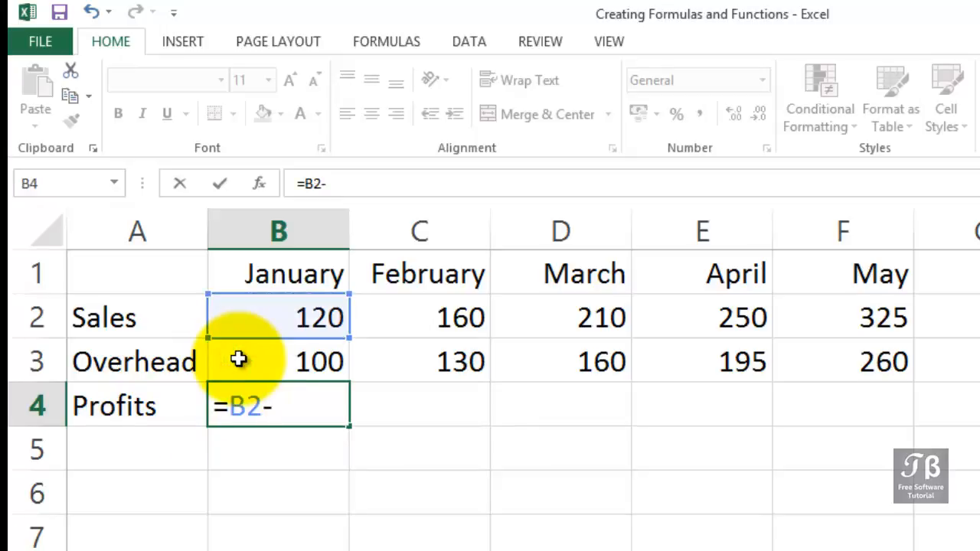
pyautogui.press('Down')
pyautogui.press('Up')
pyautogui.press('Up')
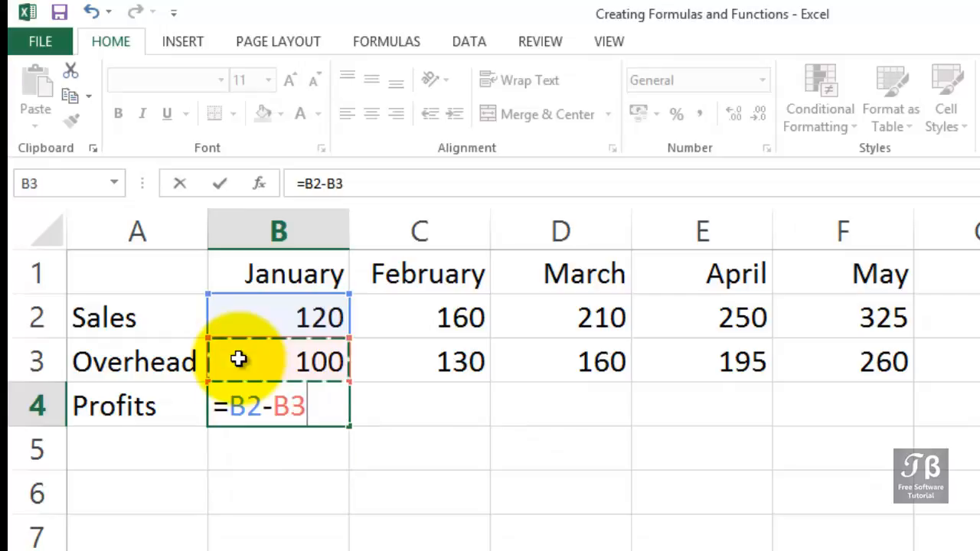
pyautogui.press('Return')
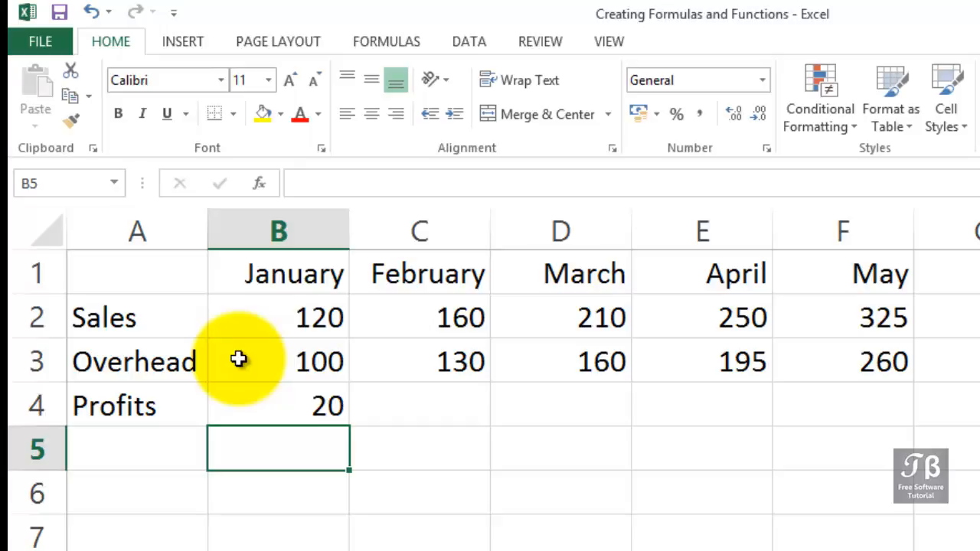
# Delete the formula in B4 and rebuild it as =B2-B3 by picking the January Sales and Overhead cells.
pyautogui.press('Up')
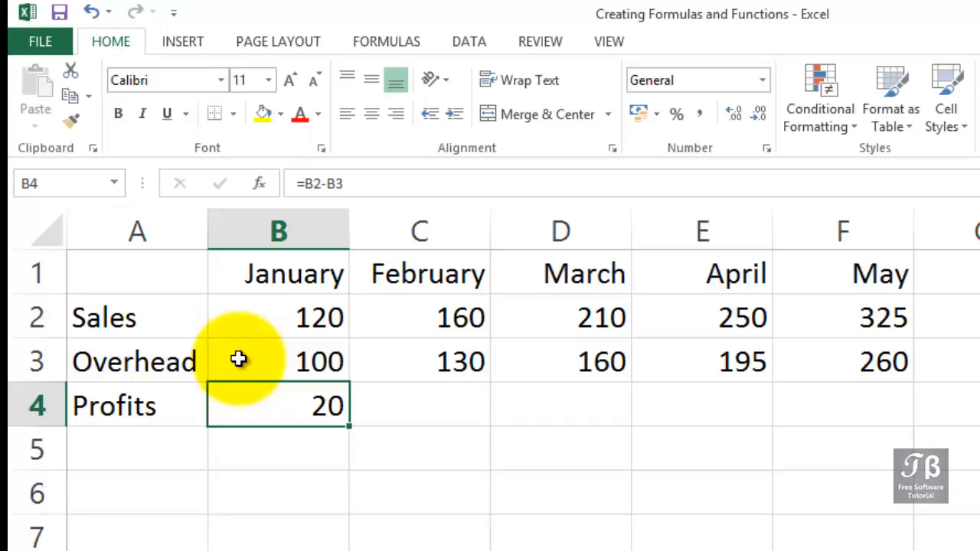
pyautogui.press('Delete')
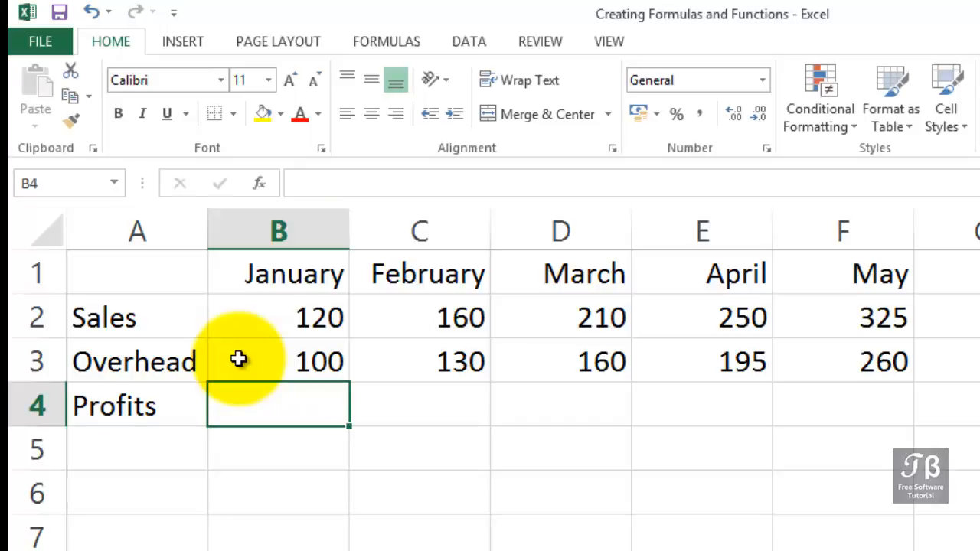
pyautogui.write('=')
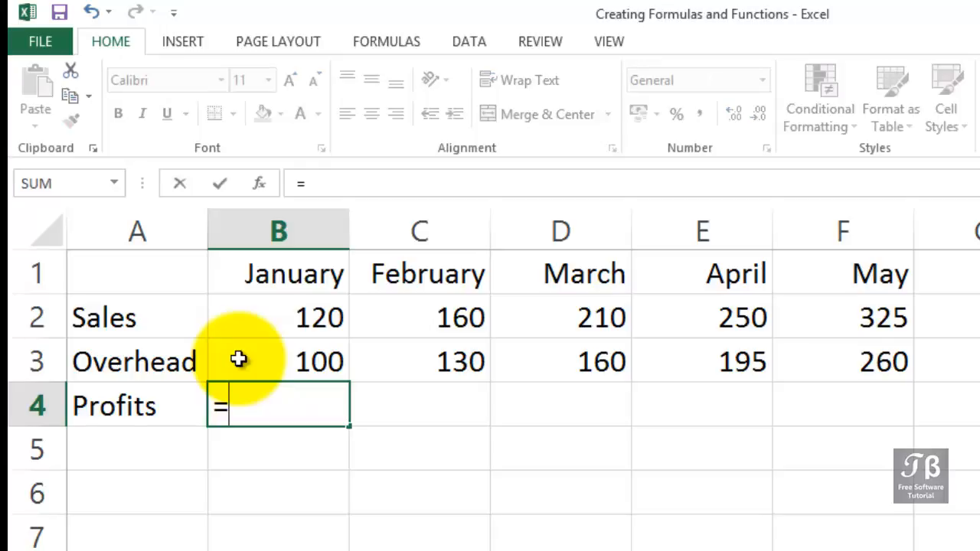
pyautogui.click(265, 317)
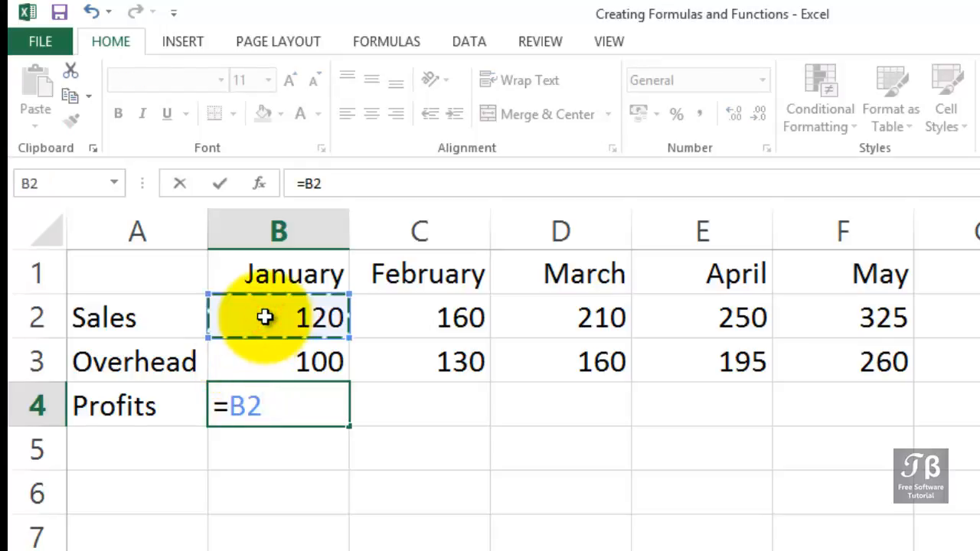
pyautogui.write('-')
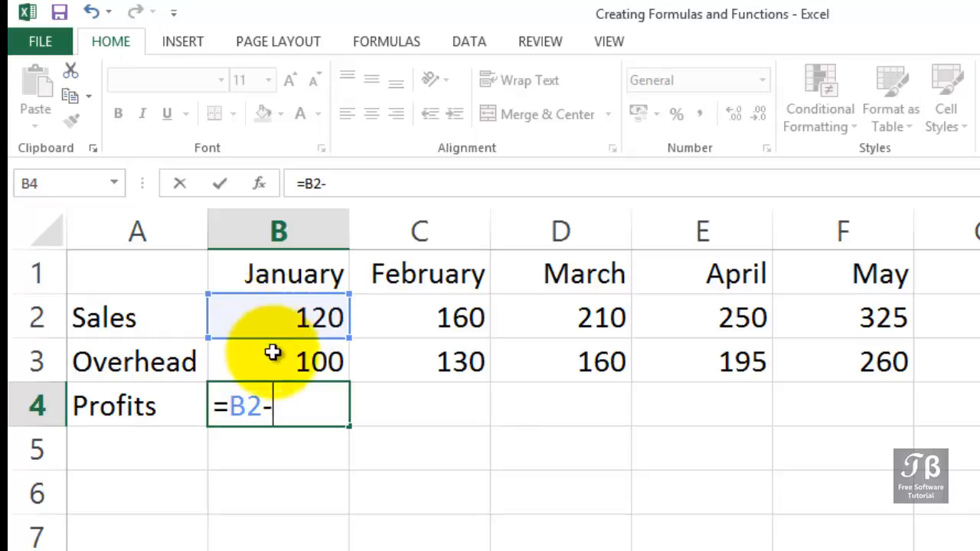
pyautogui.click(276, 354)
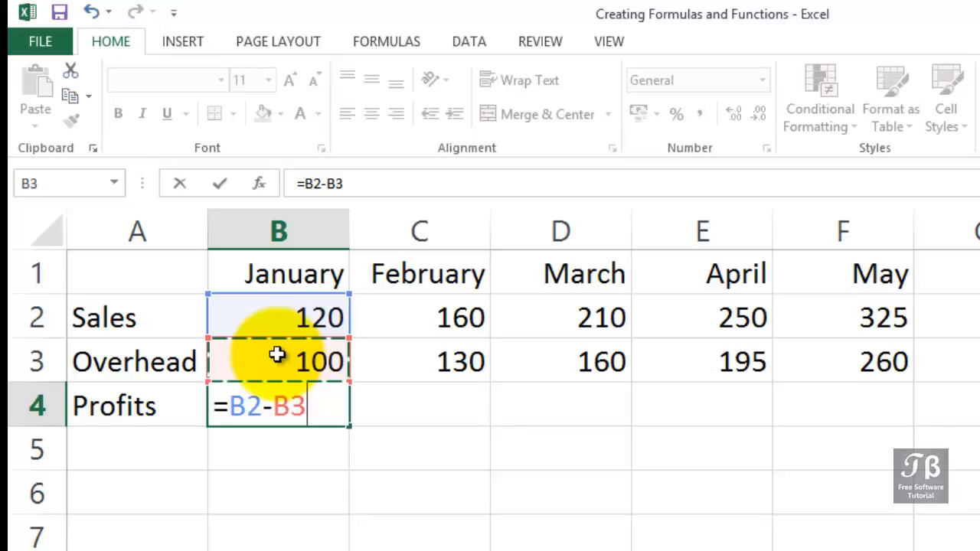
pyautogui.press('Return')
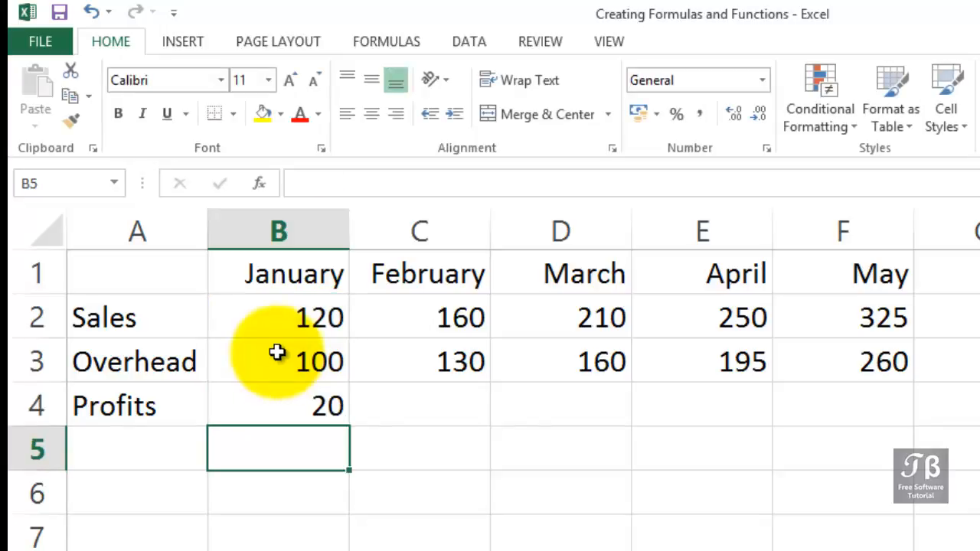
# Change the January Overhead value in cell B3 to 125 to test the profit formula.
pyautogui.click(303, 359)
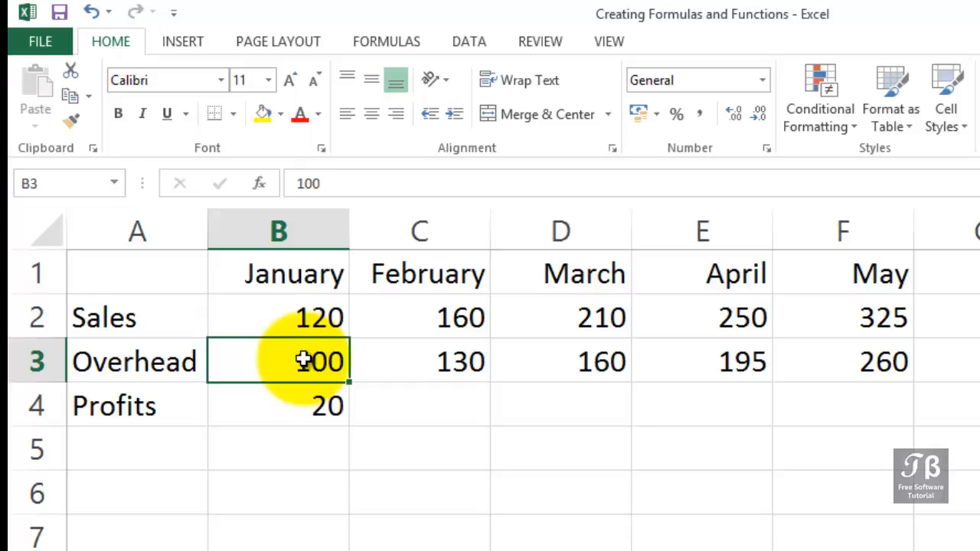
pyautogui.write('12')
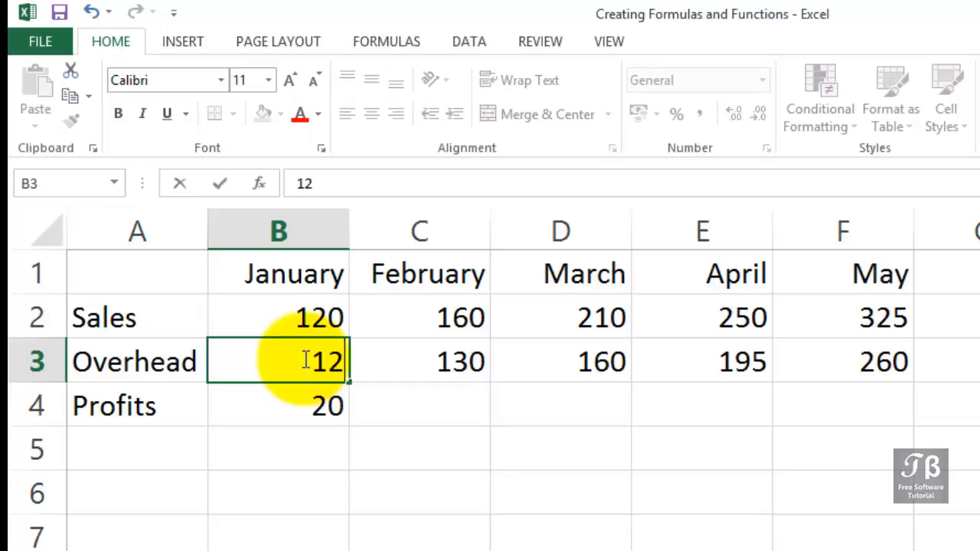
pyautogui.write('5')
pyautogui.press('Return')
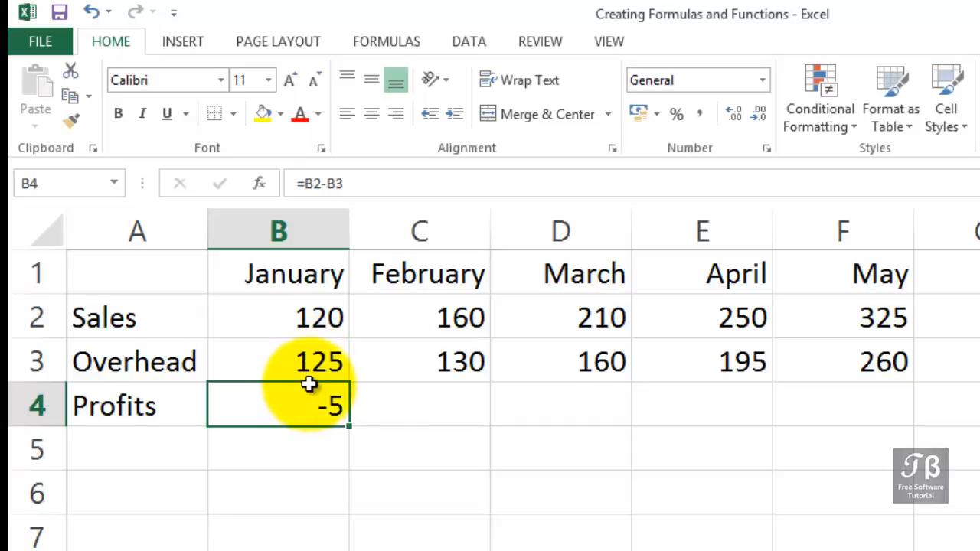
# Set the January Overhead value in cell B3 back to 100.
pyautogui.click(307, 369)
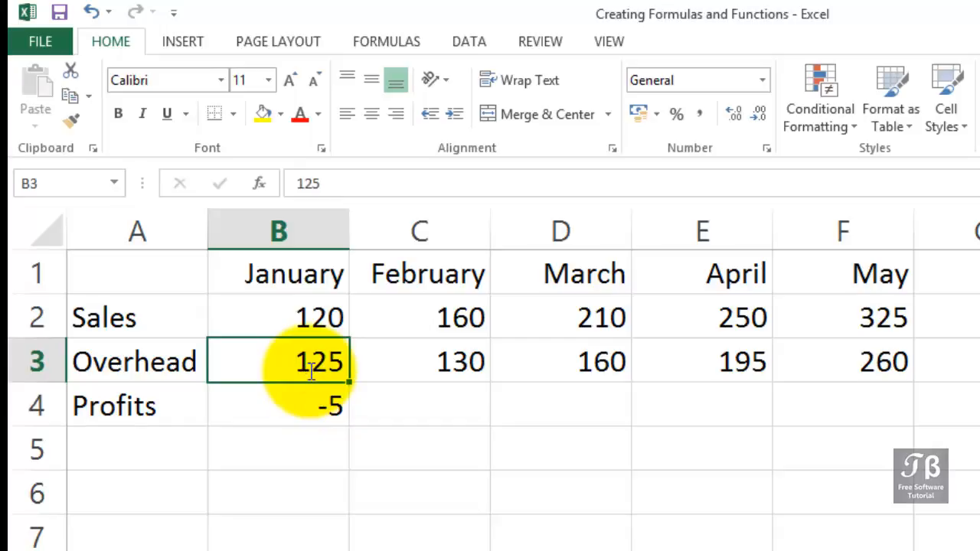
pyautogui.write('100')
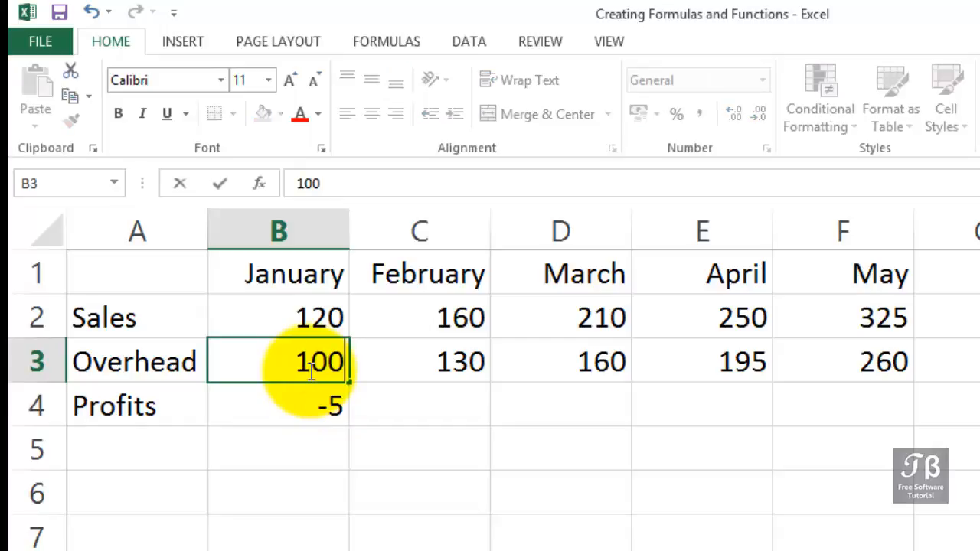
pyautogui.press('Return')
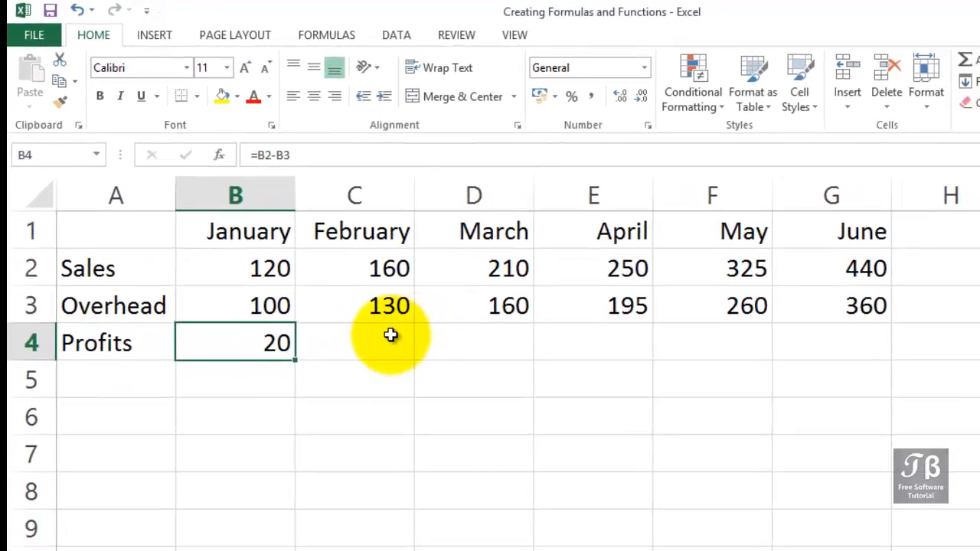
pyautogui.moveTo(390, 334); pyautogui.dragTo(815, 341)
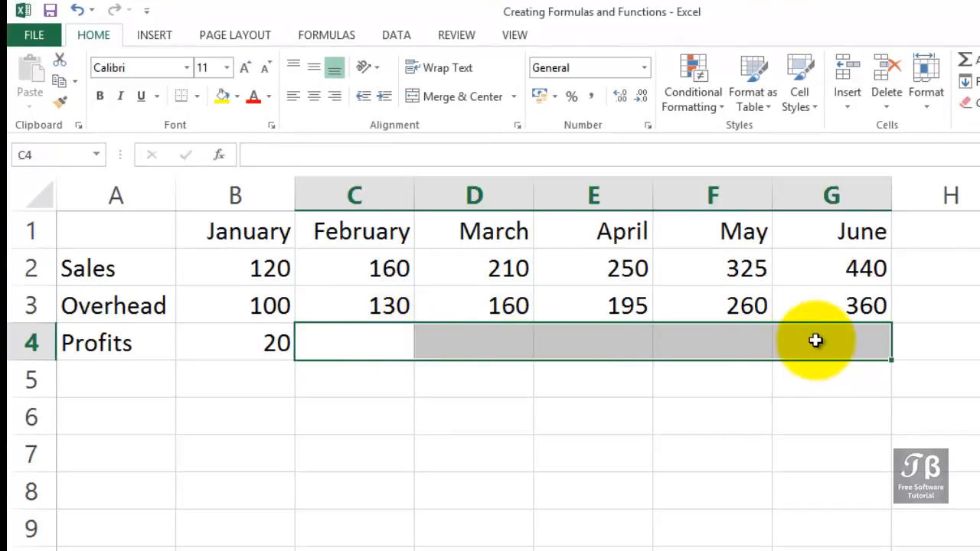
pyautogui.click(274, 347)
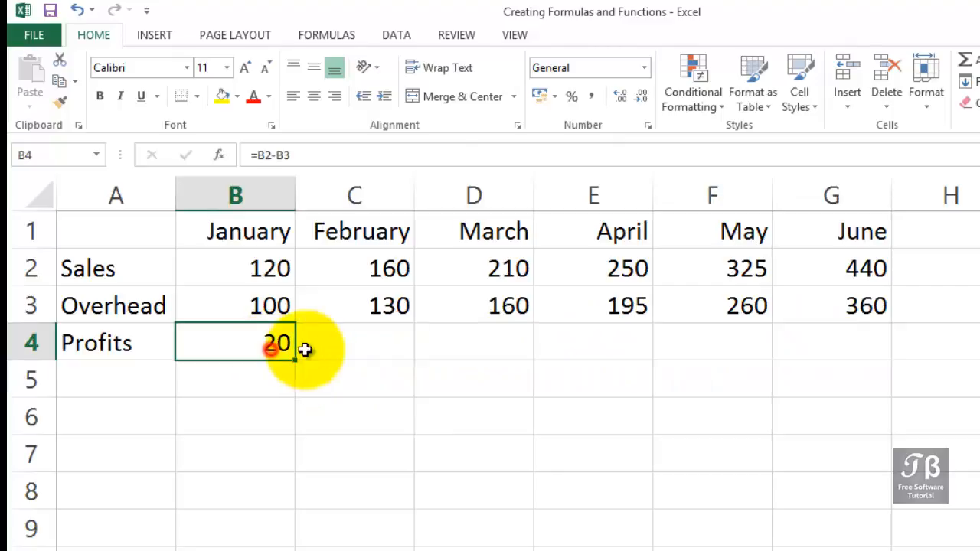
pyautogui.click(357, 346)
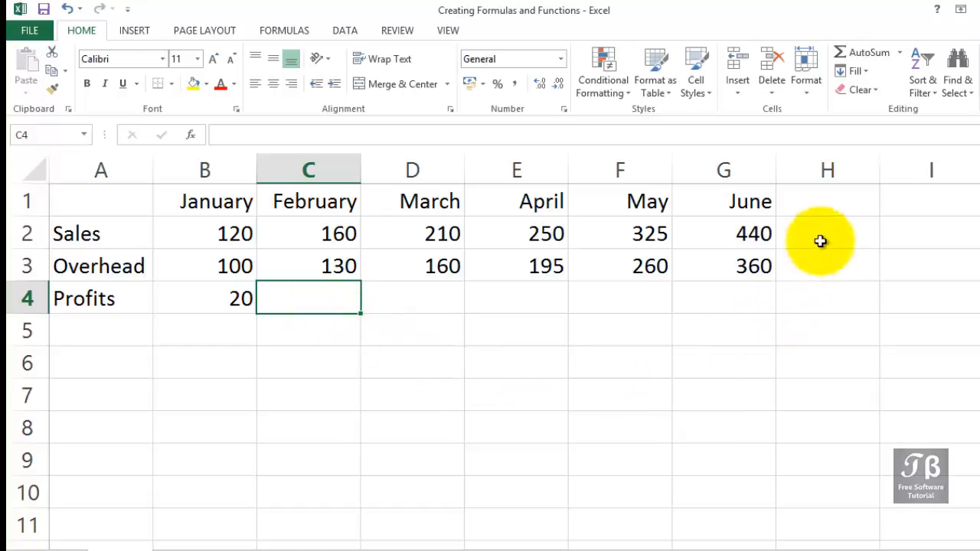
pyautogui.click(820, 236)
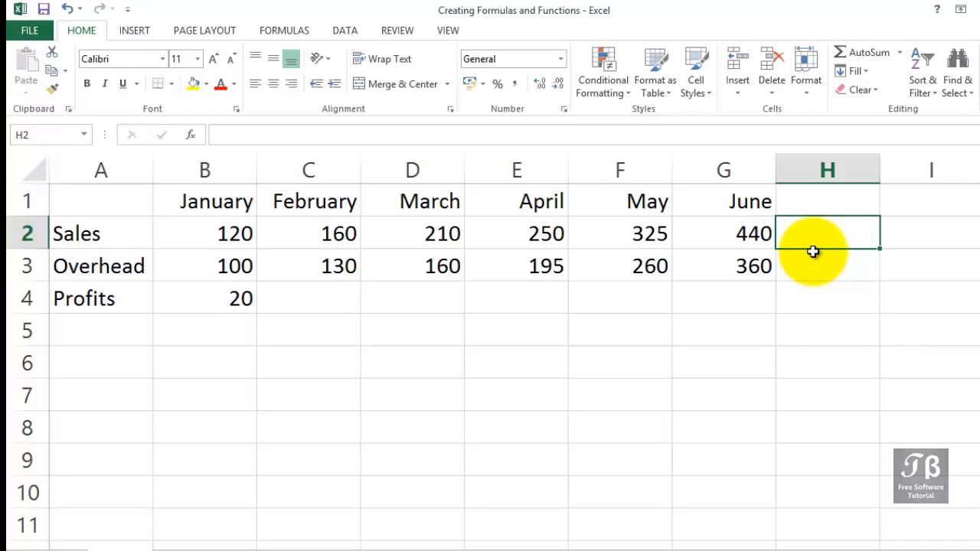
pyautogui.write('=')
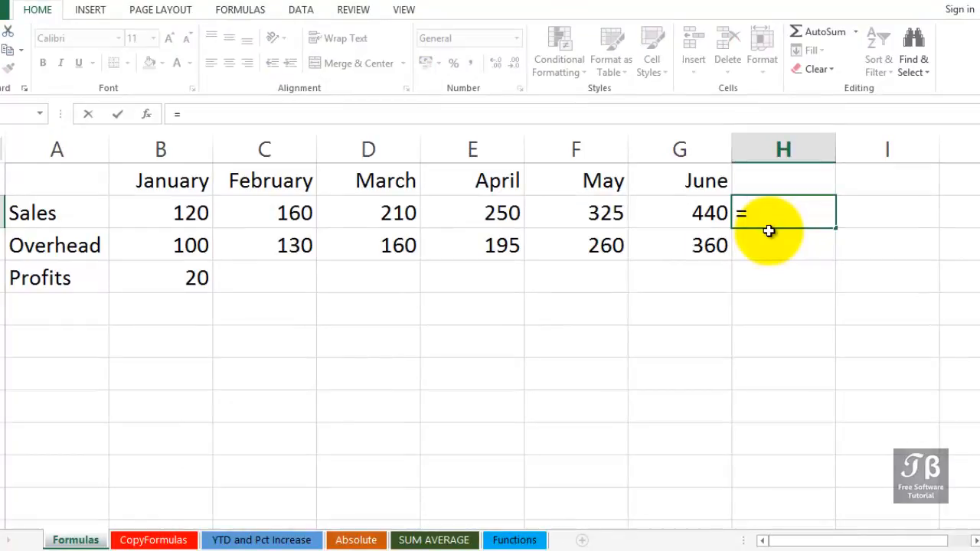
pyautogui.write('b2')
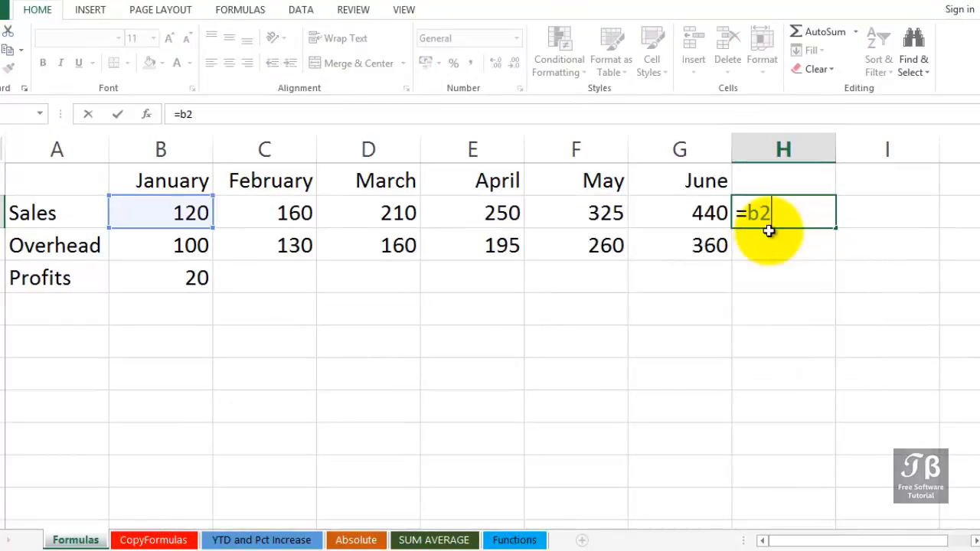
pyautogui.write('+c')
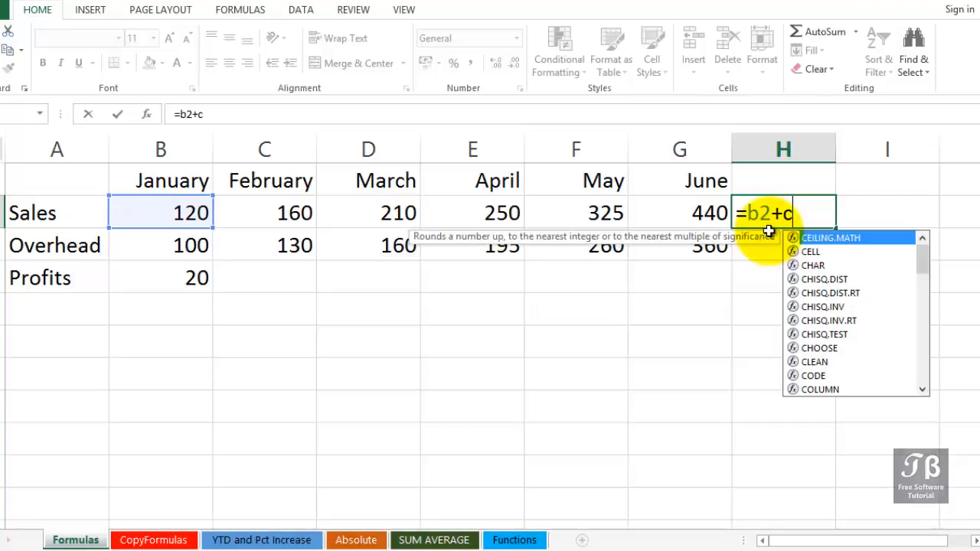
pyautogui.write('2+')
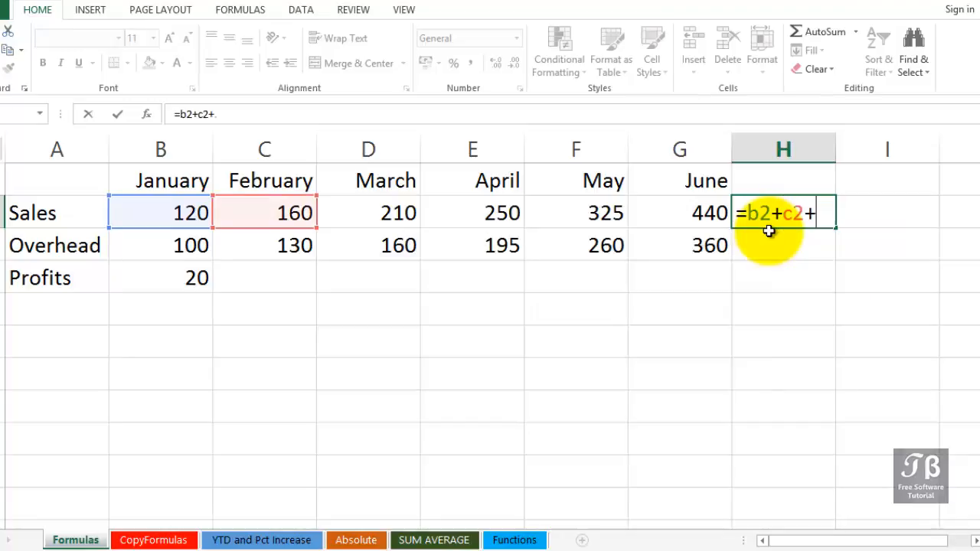
pyautogui.write('....')
pyautogui.press('BackSpace')
pyautogui.press('BackSpace')
pyautogui.press('BackSpace')
pyautogui.press('BackSpace')
pyautogui.press('BackSpace')
pyautogui.press('BackSpace')
pyautogui.press('BackSpace')
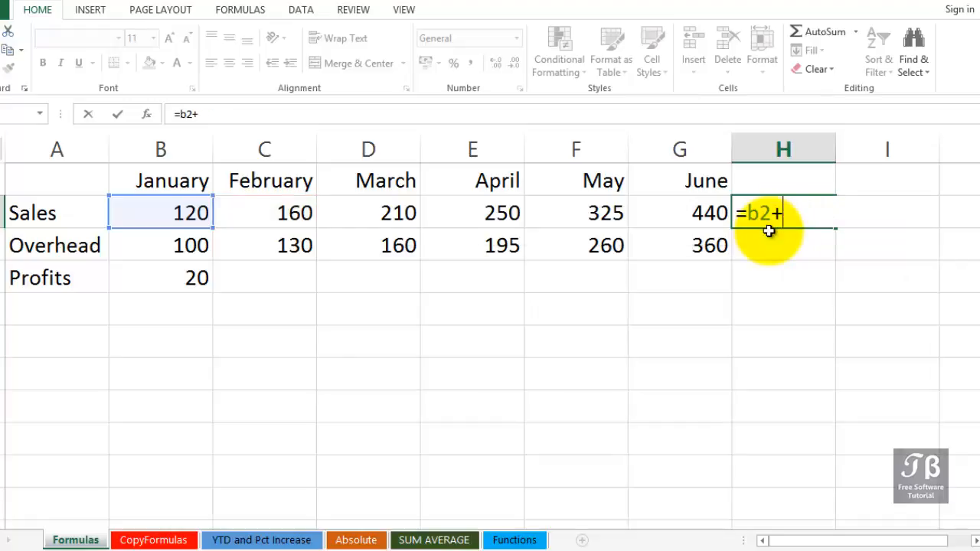
pyautogui.press('BackSpace')
pyautogui.press('BackSpace')
pyautogui.press('BackSpace')
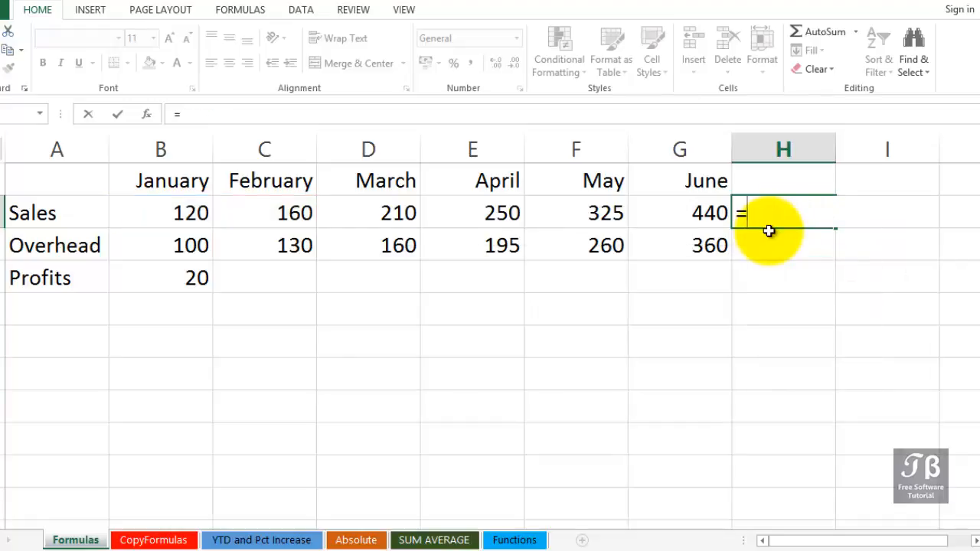
pyautogui.press('BackSpace')
pyautogui.click(768, 239)
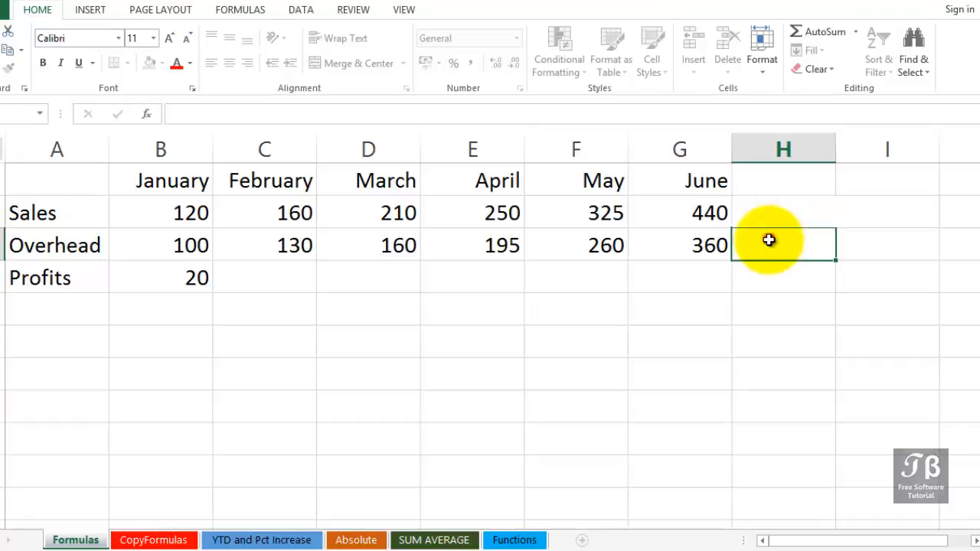
# Total the January to June Sales in cell H2 with =SUM(B2:G2), picking SUM from the function suggestions and pointing to the cells.
pyautogui.click(769, 219)
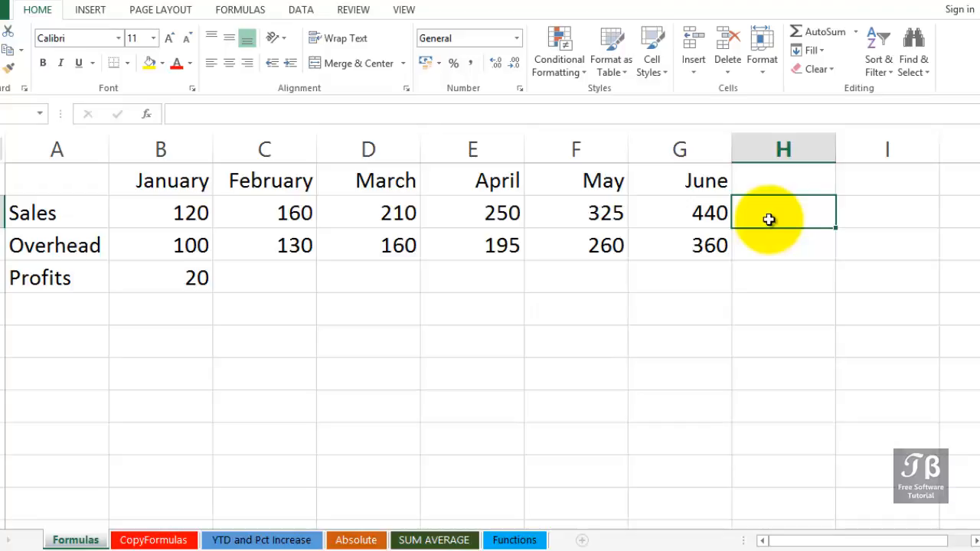
pyautogui.doubleClick(769, 219)
pyautogui.write('=')
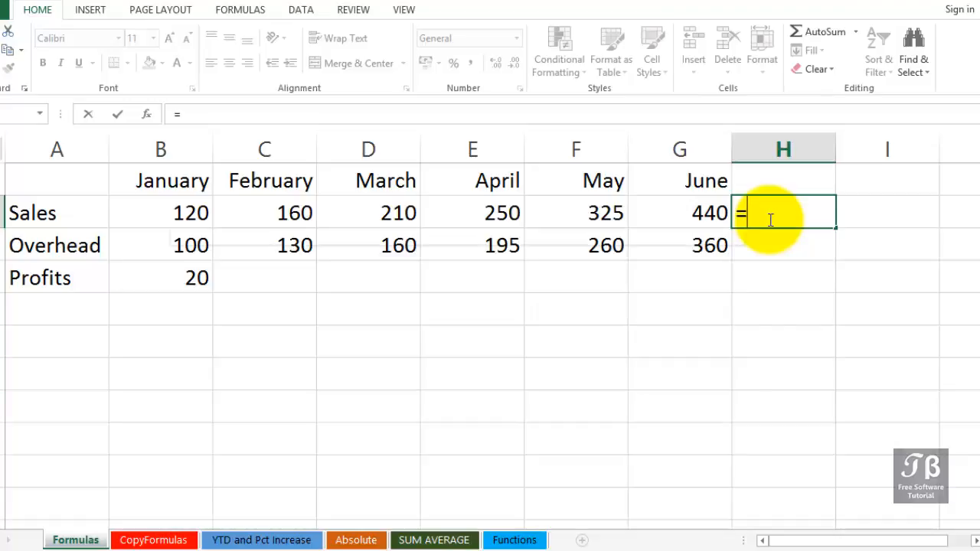
pyautogui.write('s')
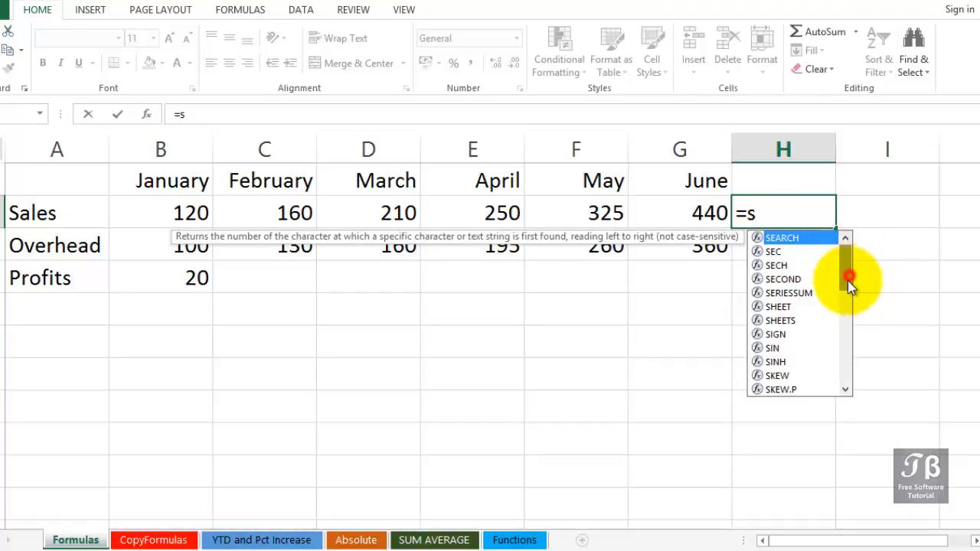
pyautogui.moveTo(848, 280); pyautogui.dragTo(846, 341)
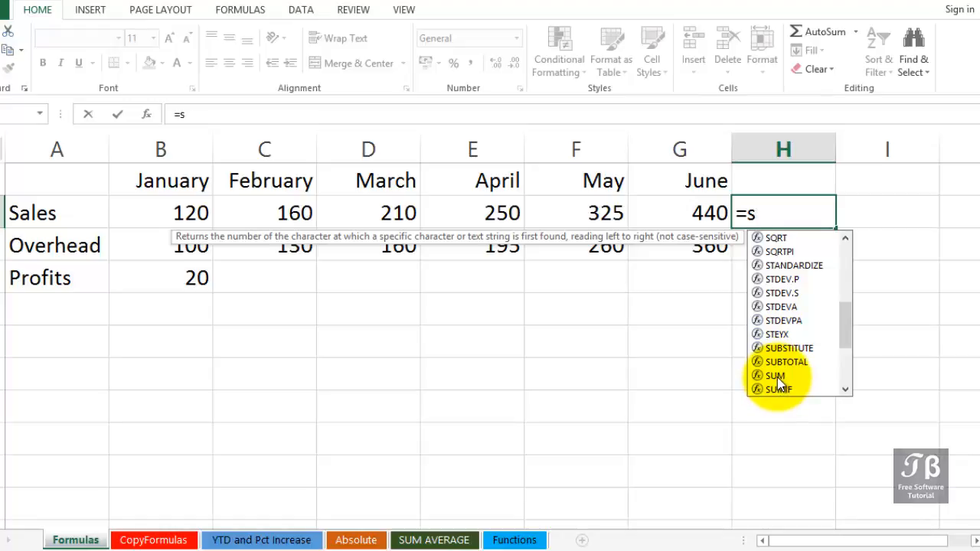
pyautogui.doubleClick(777, 377)
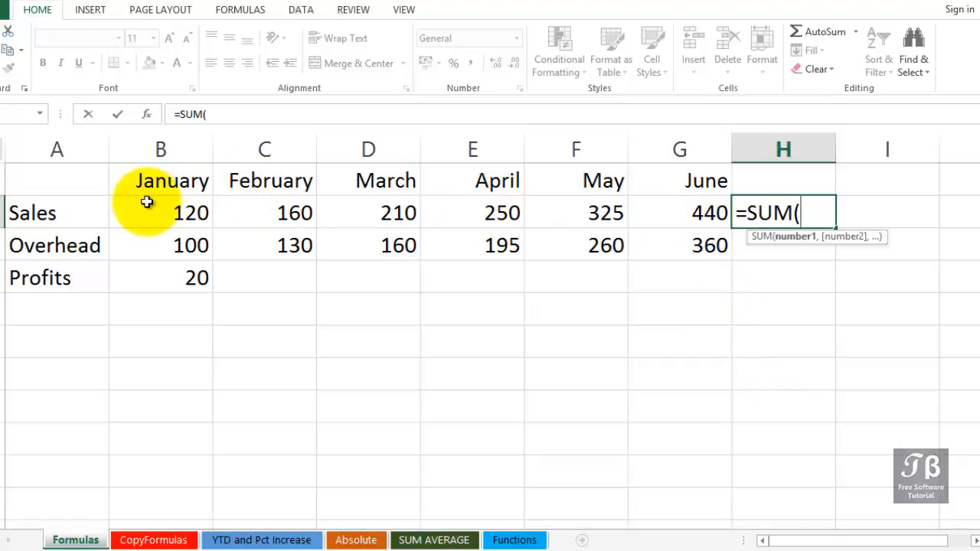
pyautogui.click(670, 219)
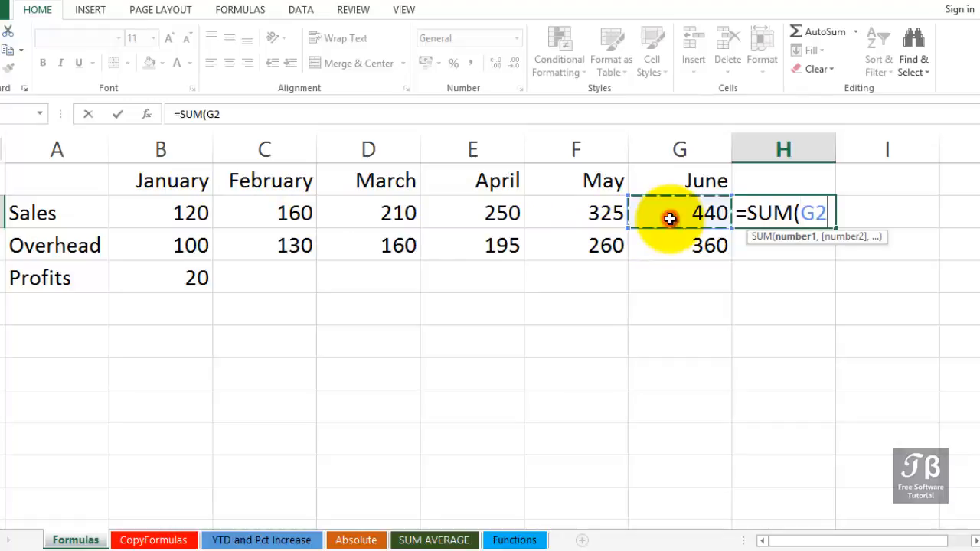
pyautogui.moveTo(623, 218); pyautogui.dragTo(120, 219)
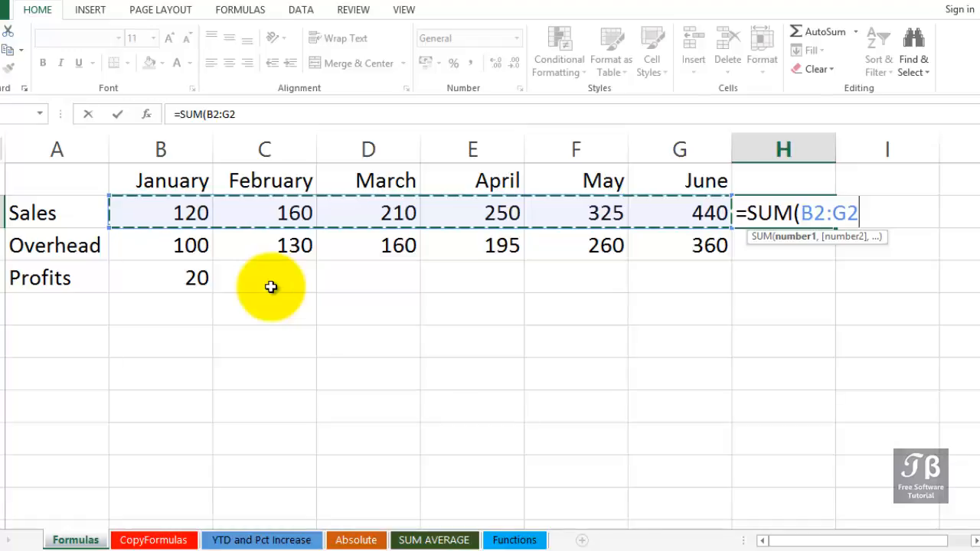
pyautogui.press('Return')
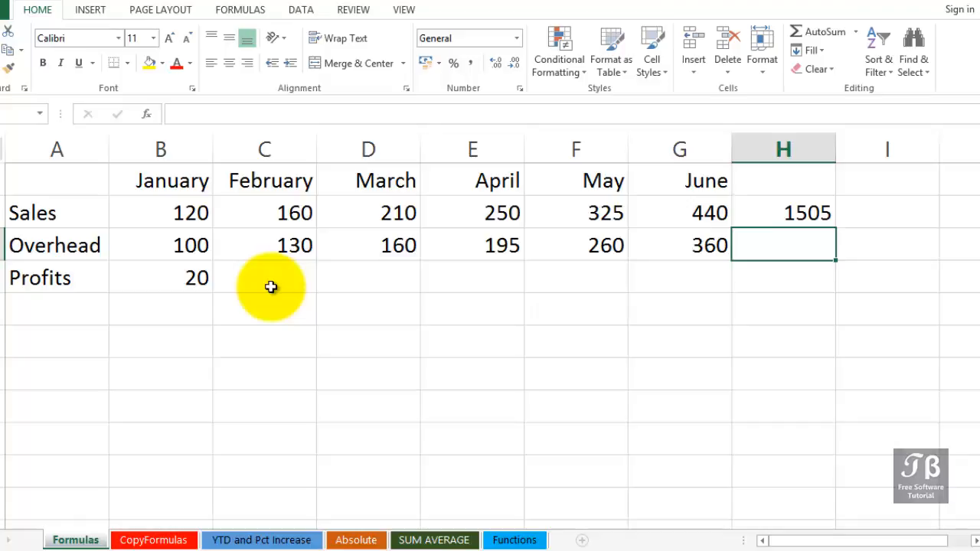
pyautogui.press('Up')
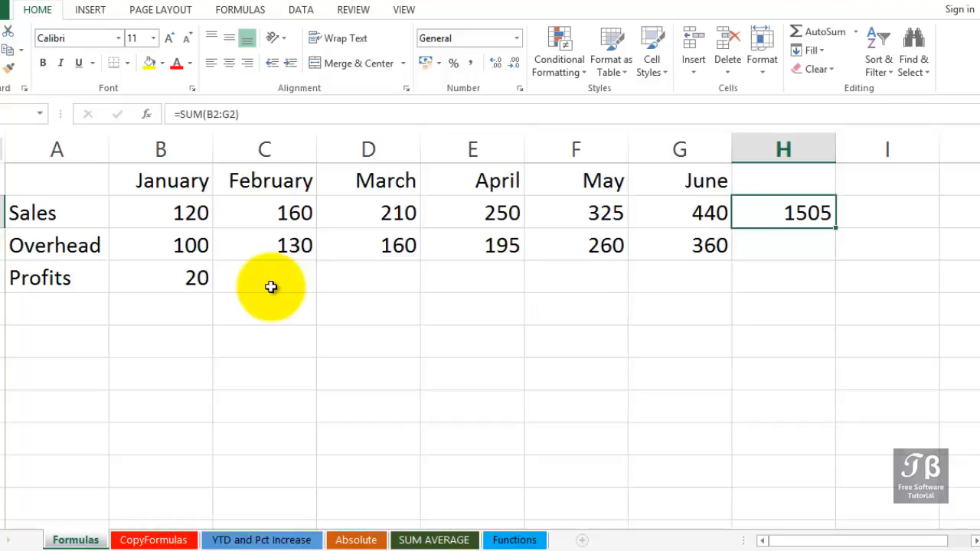
# Calculate the average monthly Sales in cell I2 with the formula =H2/6, pointing to the total in H2.
pyautogui.press('Right')
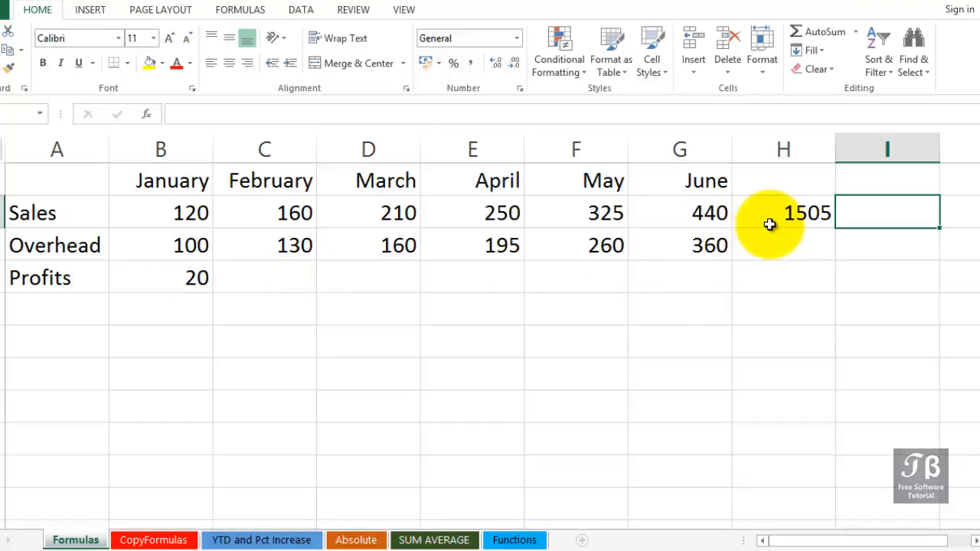
pyautogui.write('=')
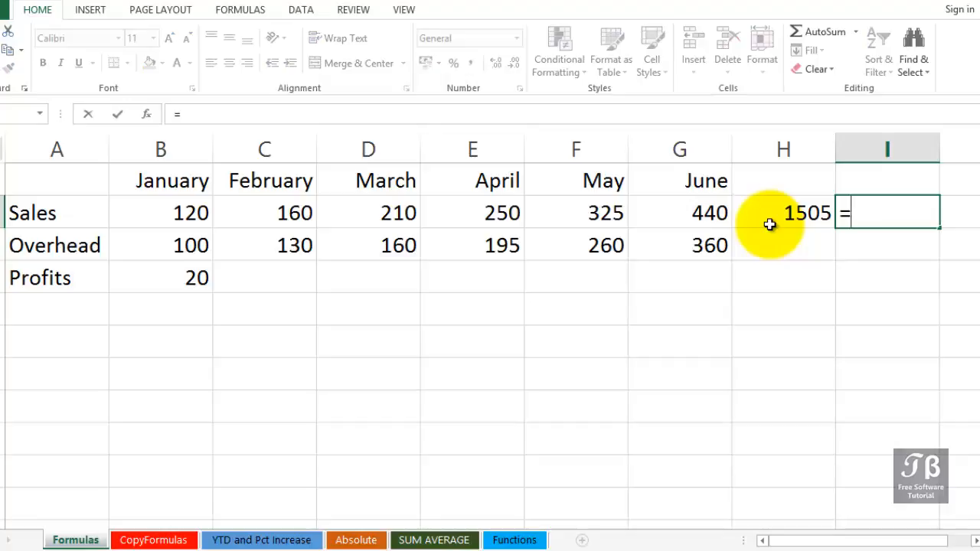
pyautogui.click(770, 224)
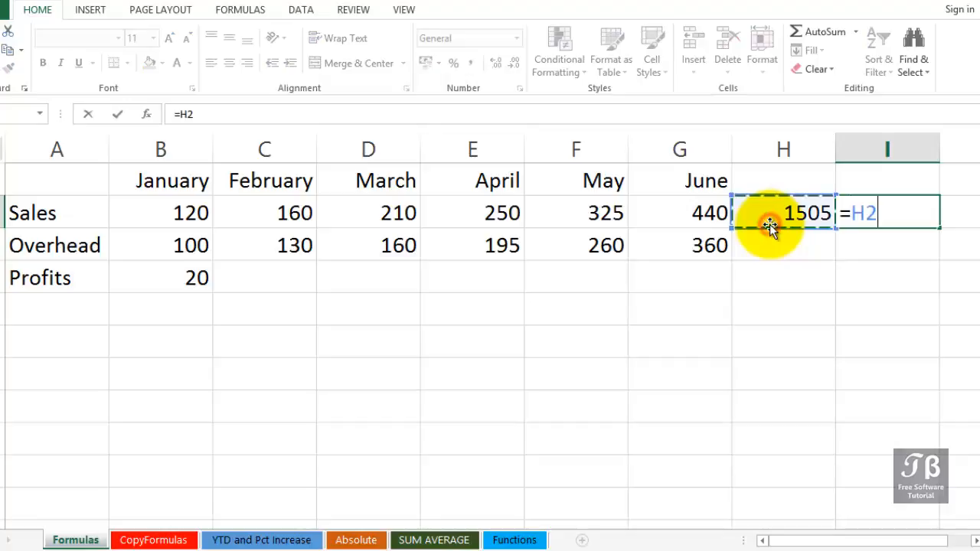
pyautogui.write('/')
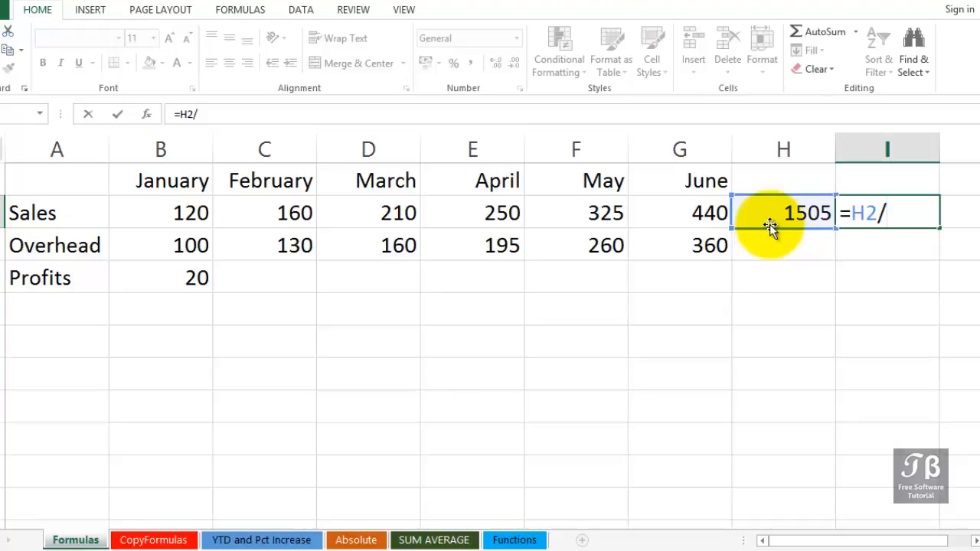
pyautogui.write('6')
pyautogui.press('Return')
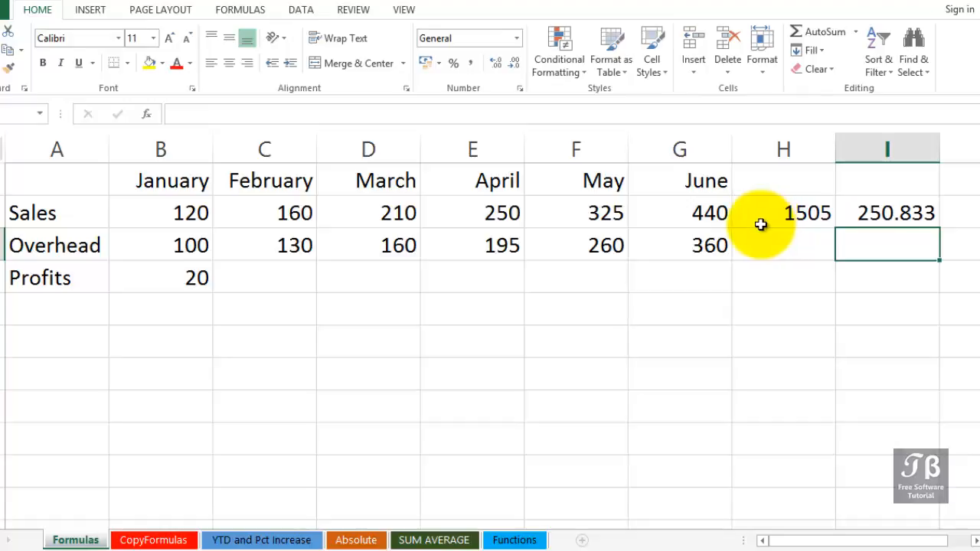
pyautogui.click(873, 215)
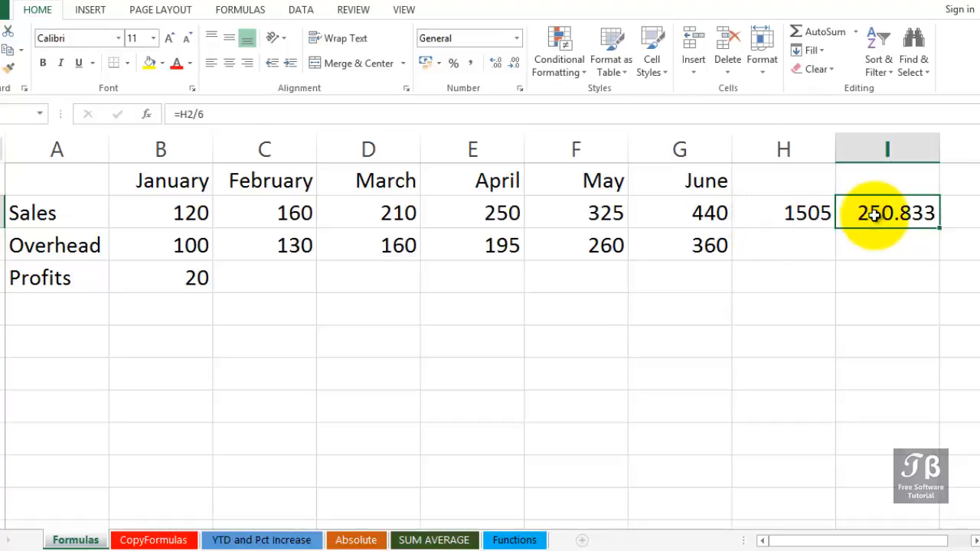
# Select January's Profits formula in cell B4.
pyautogui.click(188, 278)
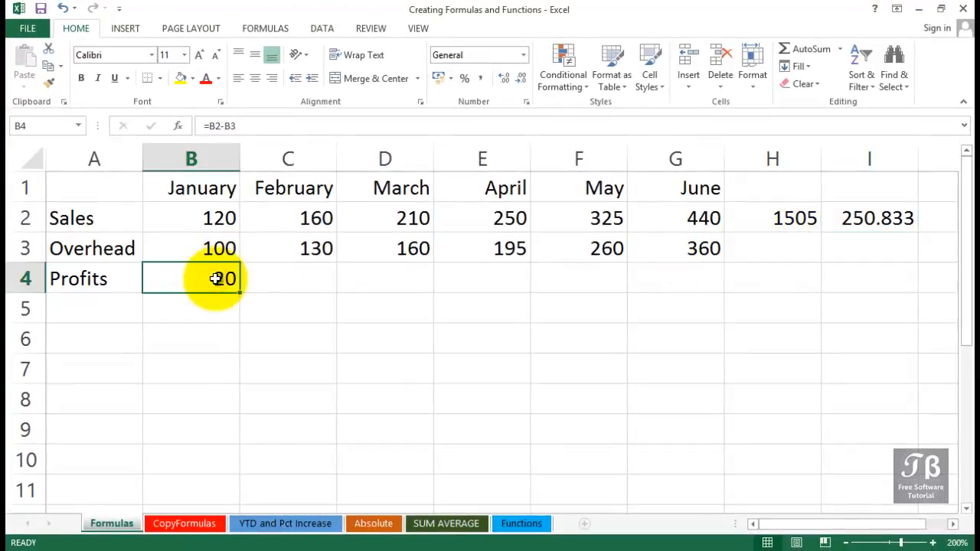